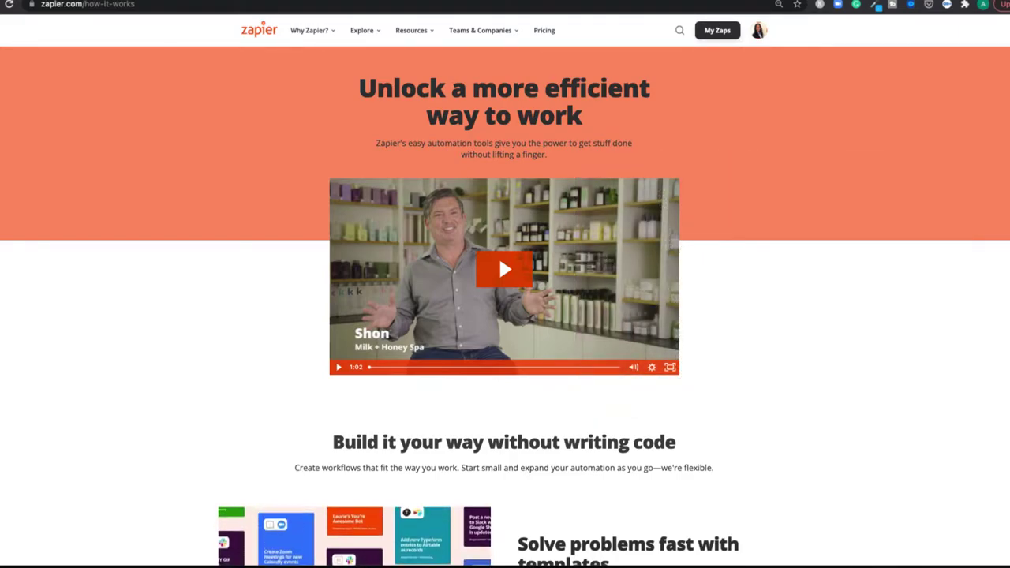
Skim the How it works sample Zaps, then return to the top of the page.
{"action": "scroll", "coordinate": [859, 314], "scroll_direction": "down", "scroll_amount": 10}
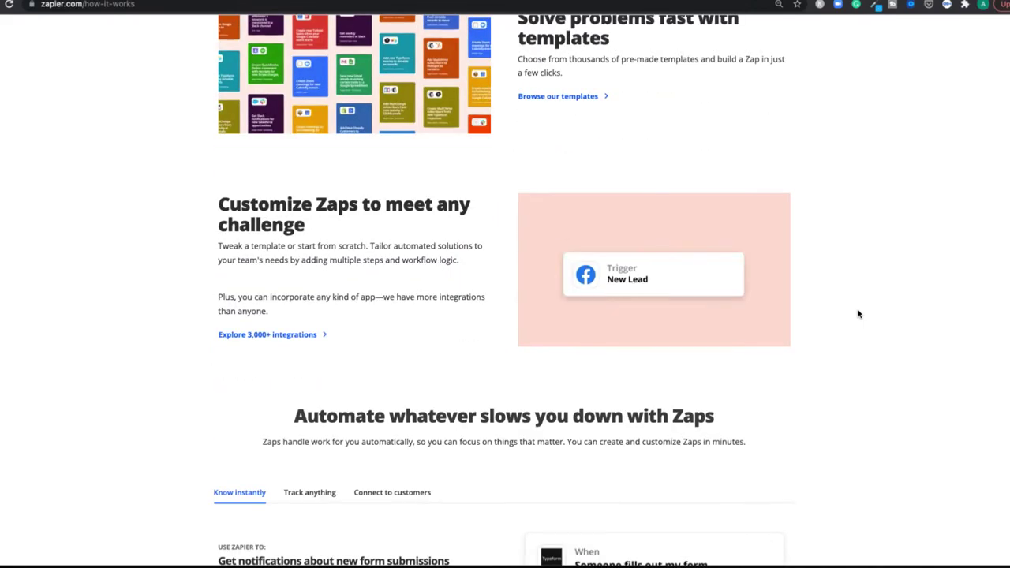
{"action": "scroll", "coordinate": [859, 315], "scroll_direction": "down", "scroll_amount": 2}
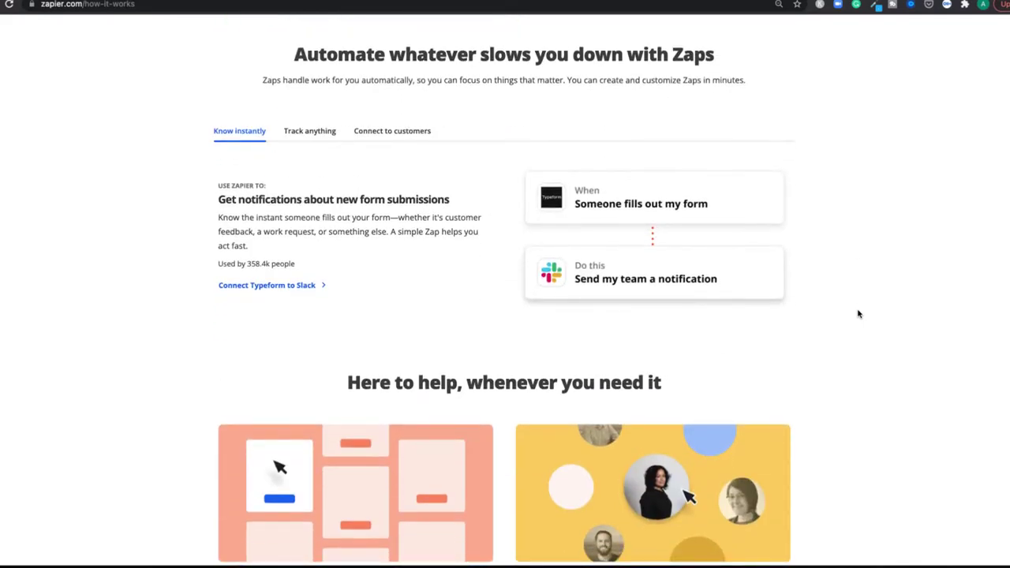
{"action": "left_click", "coordinate": [858, 314]}
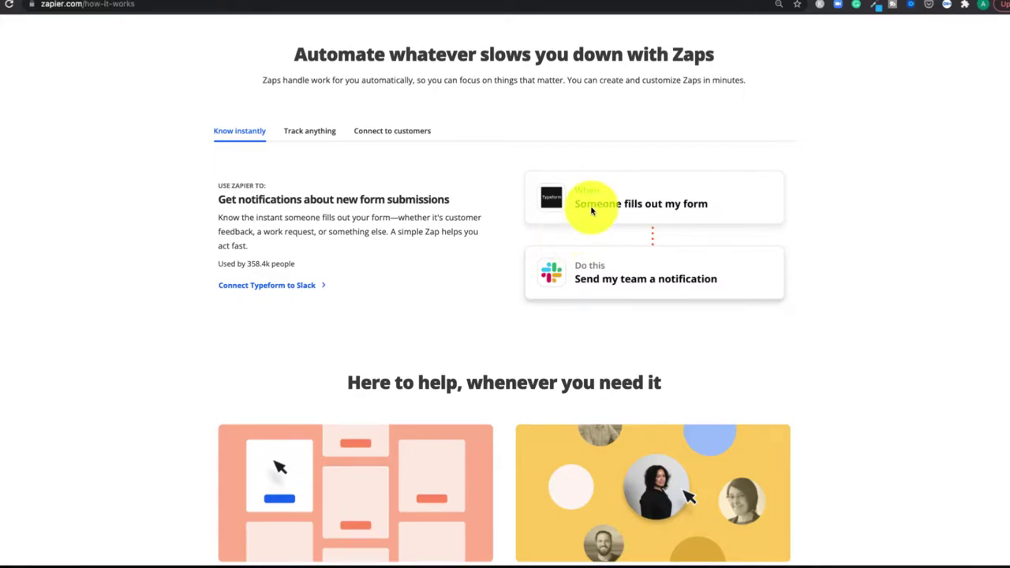
{"action": "scroll", "coordinate": [592, 207], "scroll_direction": "up", "scroll_amount": 15}
{"action": "mouse_move", "coordinate": [343, 26]}
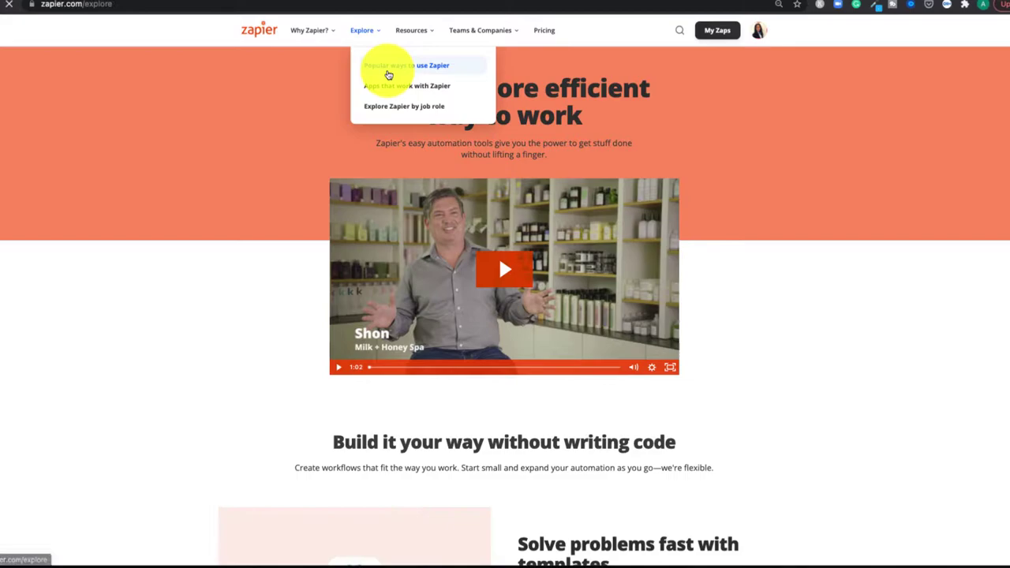
Open Explore > Popular ways to use Zapier and browse the workflow cards.
{"action": "left_click", "coordinate": [388, 74]}
{"action": "scroll", "coordinate": [304, 371], "scroll_direction": "down", "scroll_amount": 3}
{"action": "scroll", "coordinate": [298, 407], "scroll_direction": "down", "scroll_amount": 2}
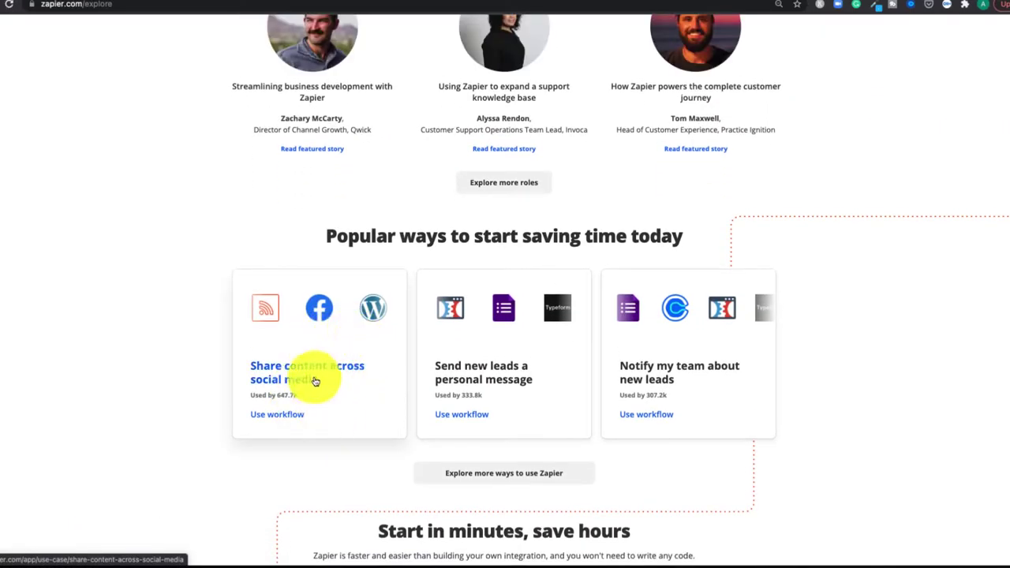
{"action": "scroll", "coordinate": [221, 412], "scroll_direction": "down", "scroll_amount": 3}
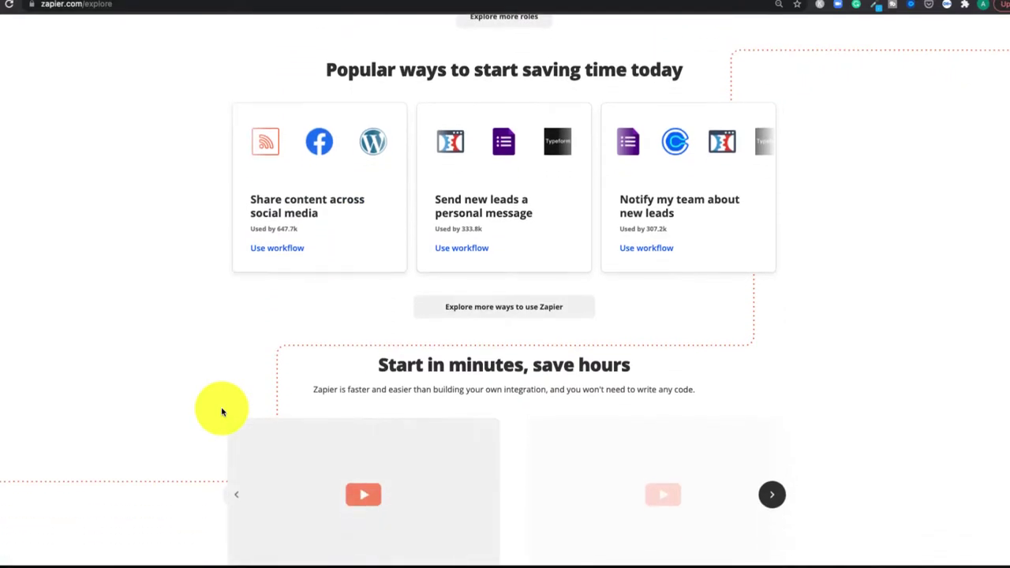
{"action": "scroll", "coordinate": [221, 411], "scroll_direction": "down", "scroll_amount": 3}
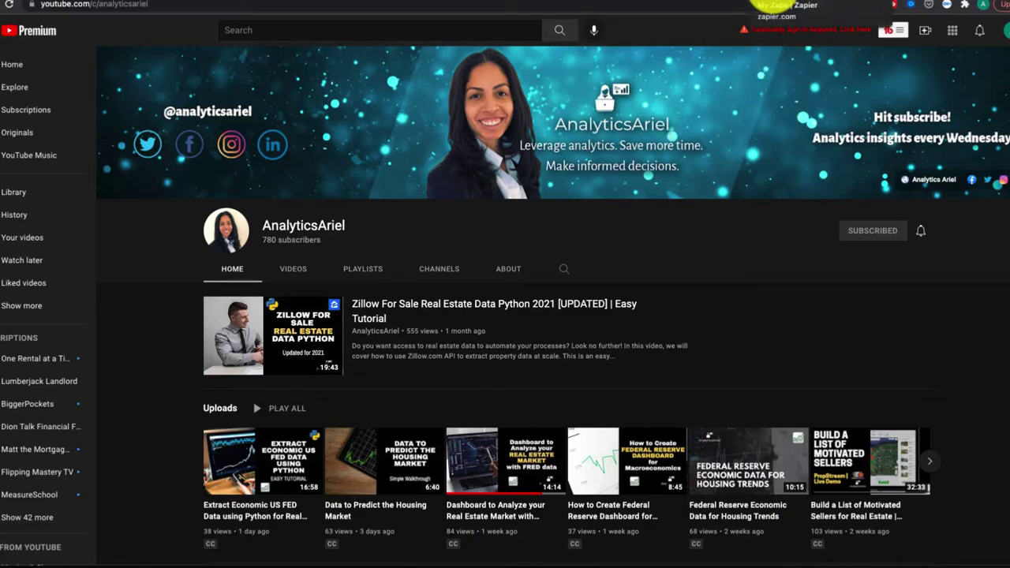
Go to My Zaps and open the zap in the Content Creation folder.
{"action": "left_click", "coordinate": [770, 2]}
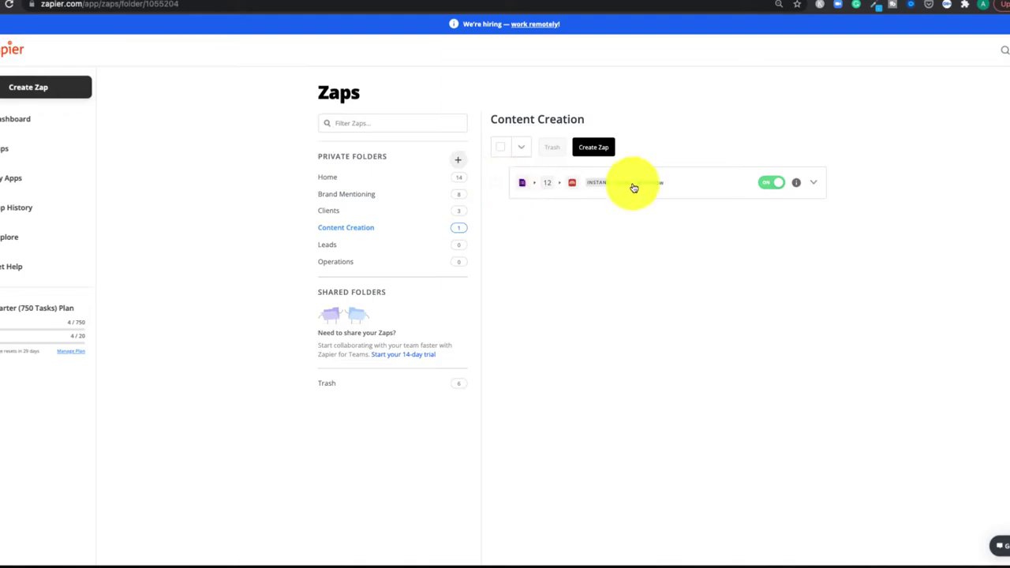
{"action": "left_click", "coordinate": [689, 188]}
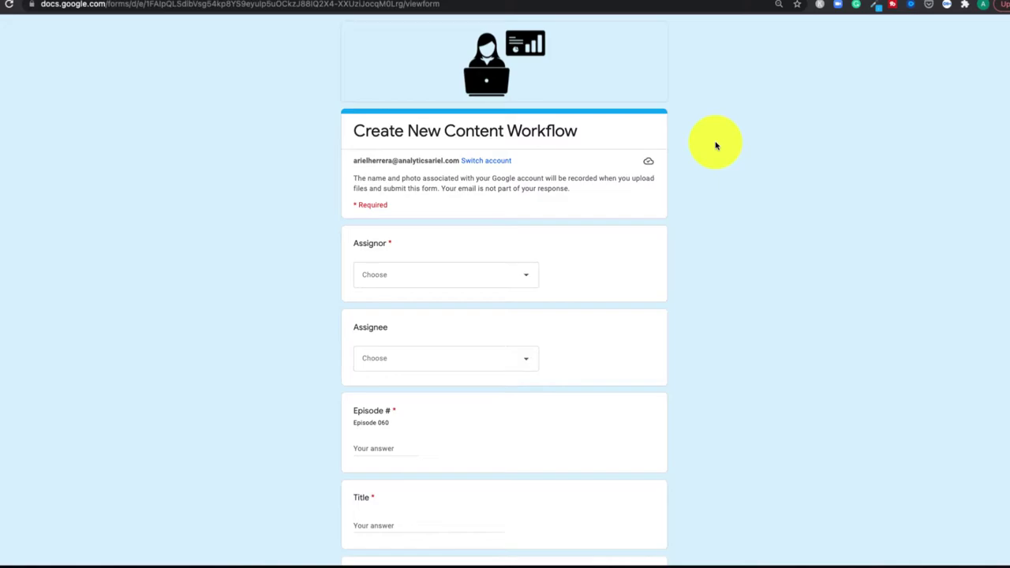
Check the Assignor question's dropdown choices without selecting one.
{"action": "scroll", "coordinate": [599, 260], "scroll_direction": "down", "scroll_amount": 1}
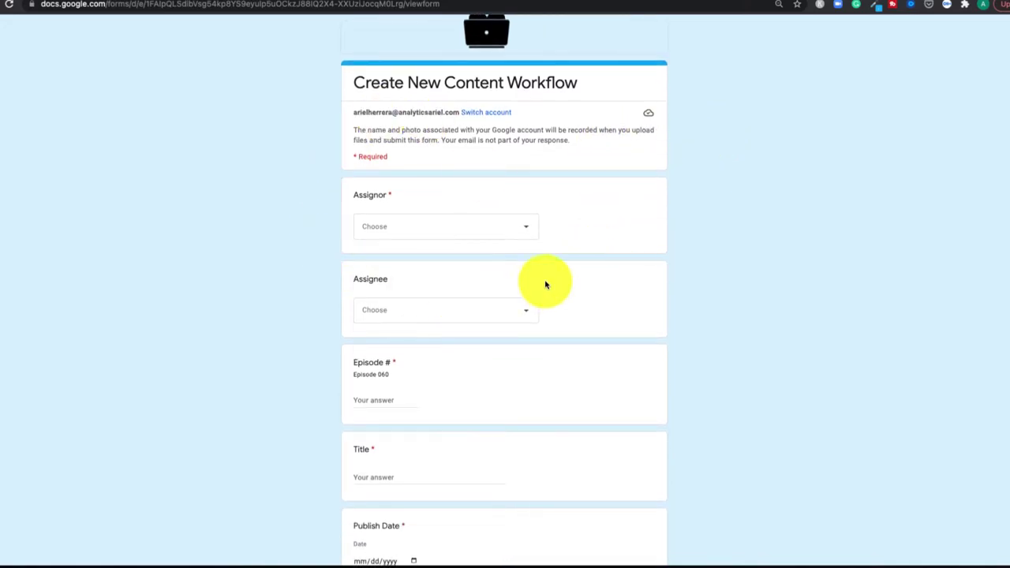
{"action": "scroll", "coordinate": [545, 285], "scroll_direction": "down", "scroll_amount": 1}
{"action": "left_click", "coordinate": [528, 214]}
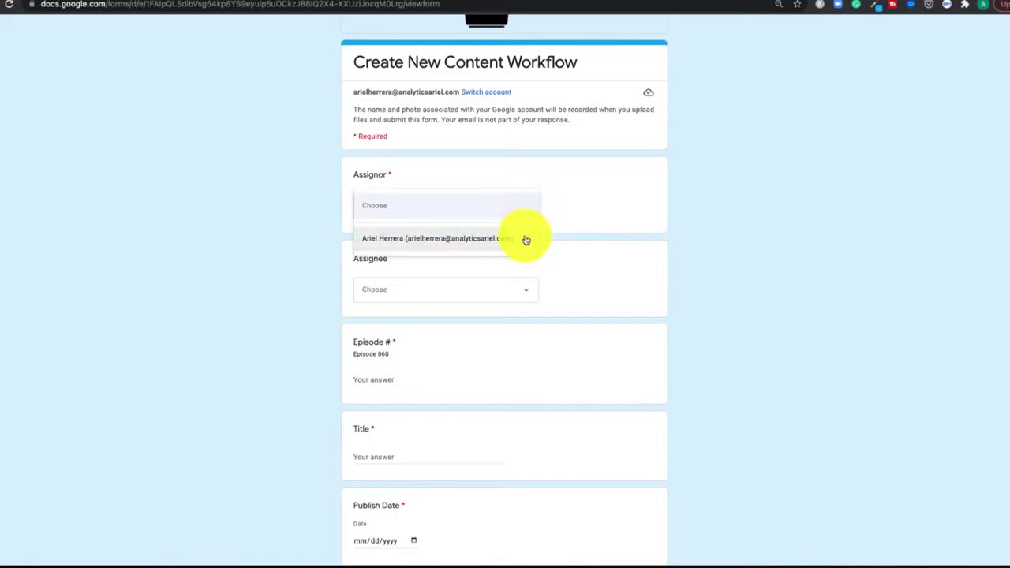
{"action": "left_click", "coordinate": [695, 216]}
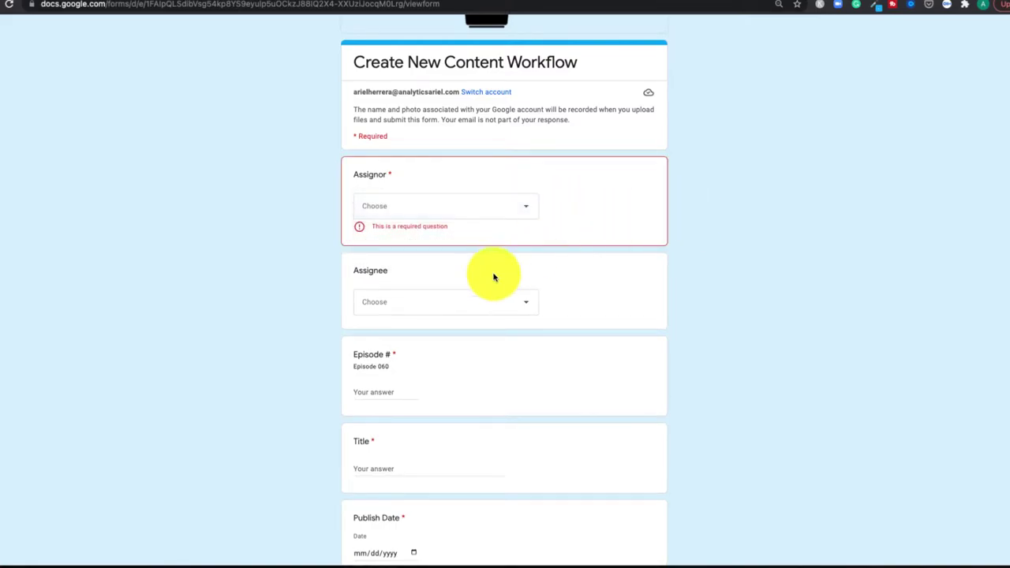
Scroll through the remaining questions down to Tags and the Submit button.
{"action": "scroll", "coordinate": [497, 285], "scroll_direction": "down", "scroll_amount": 3}
{"action": "scroll", "coordinate": [502, 301], "scroll_direction": "down", "scroll_amount": 1}
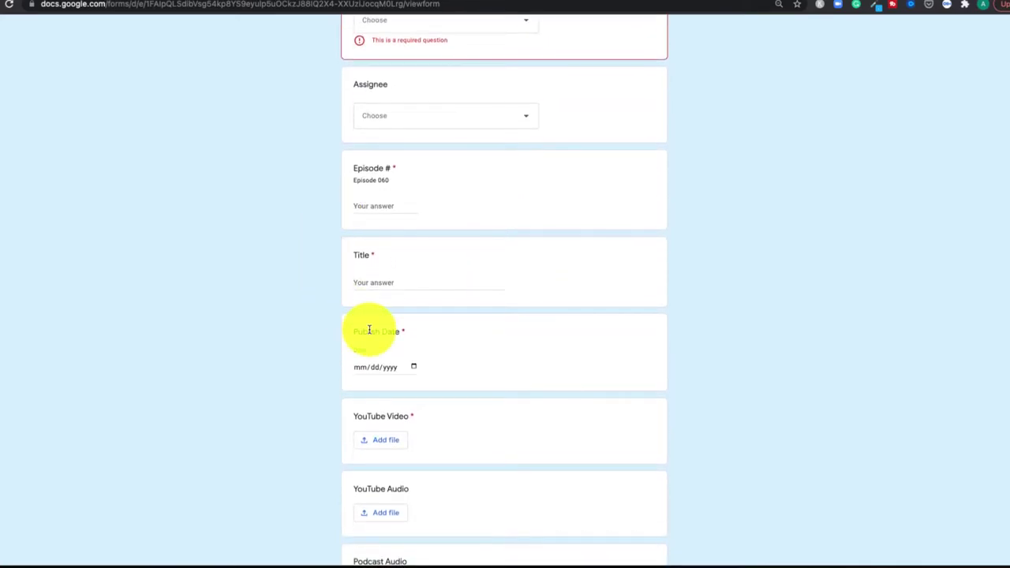
{"action": "scroll", "coordinate": [368, 330], "scroll_direction": "down", "scroll_amount": 3}
{"action": "scroll", "coordinate": [398, 316], "scroll_direction": "down", "scroll_amount": 1}
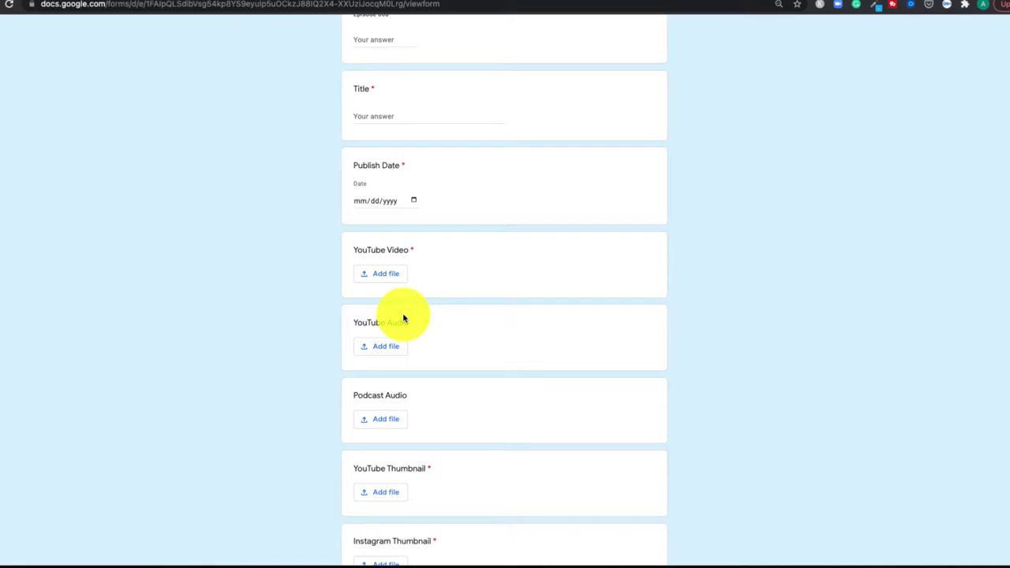
{"action": "scroll", "coordinate": [327, 339], "scroll_direction": "down", "scroll_amount": 4}
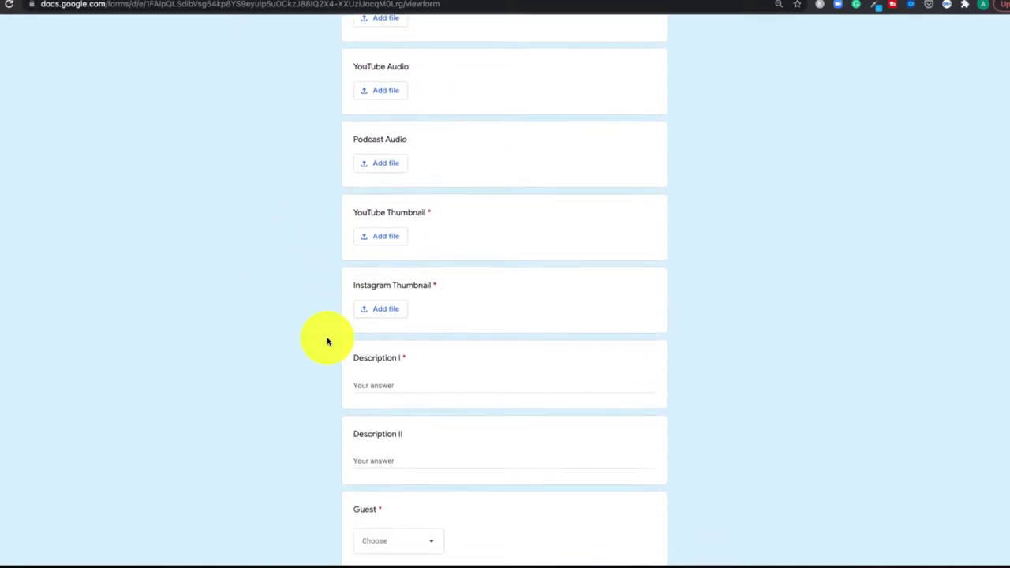
{"action": "scroll", "coordinate": [421, 203], "scroll_direction": "down", "scroll_amount": 3}
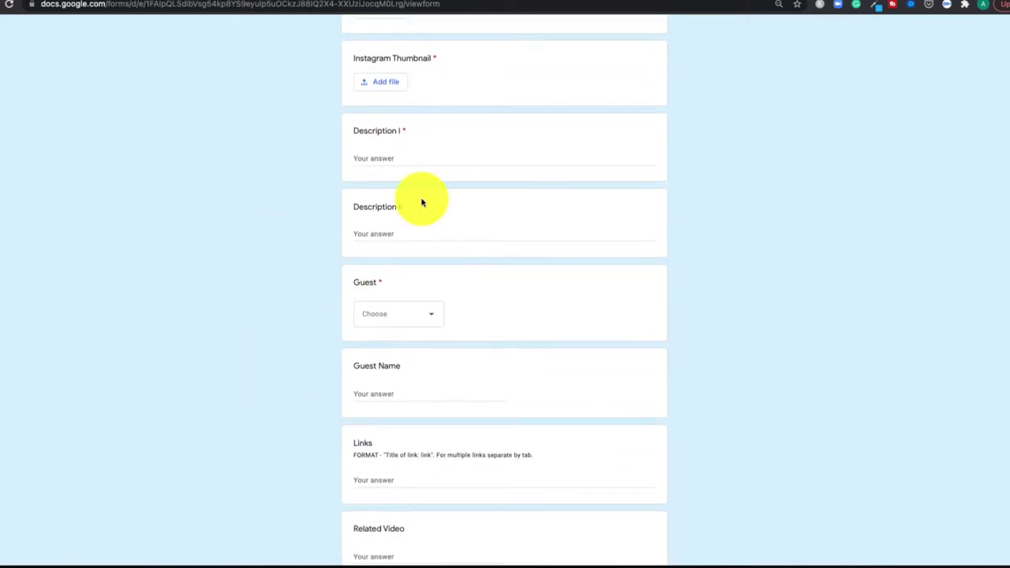
{"action": "scroll", "coordinate": [387, 295], "scroll_direction": "down", "scroll_amount": 2}
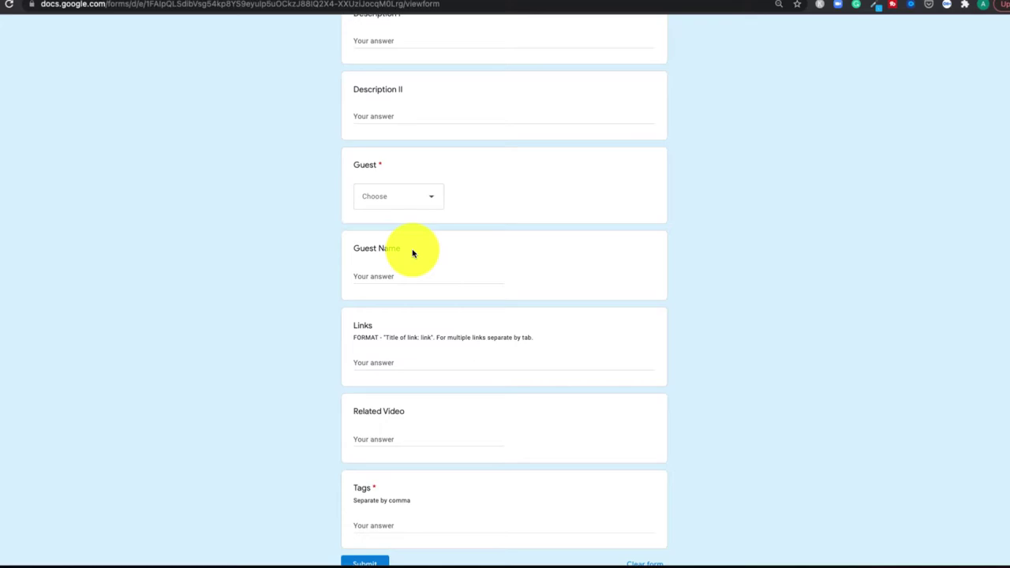
{"action": "scroll", "coordinate": [386, 289], "scroll_direction": "down", "scroll_amount": 1}
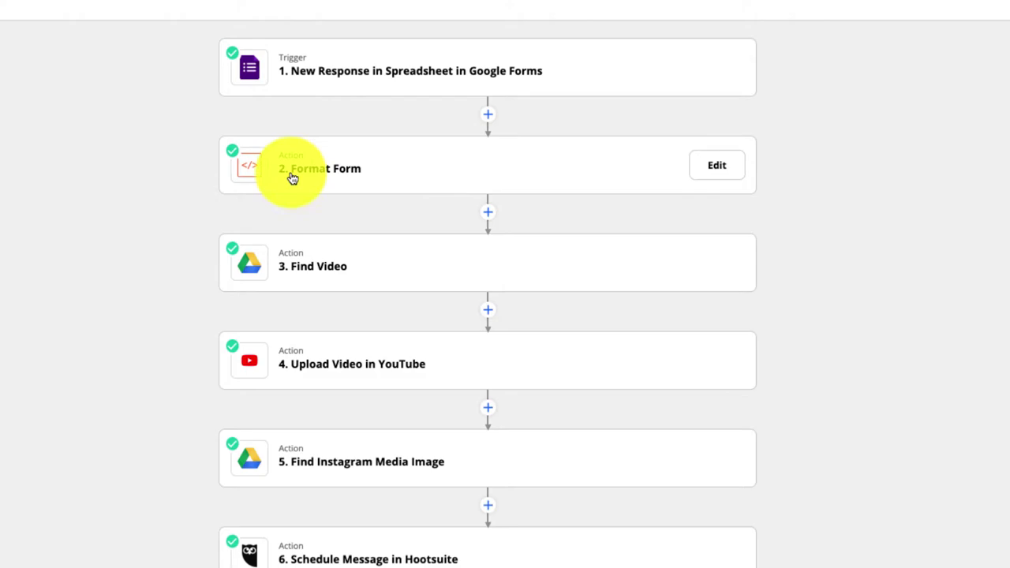
Expand step 2 Format Form's setup and review its mapped input data and Python code.
{"action": "left_click", "coordinate": [319, 176]}
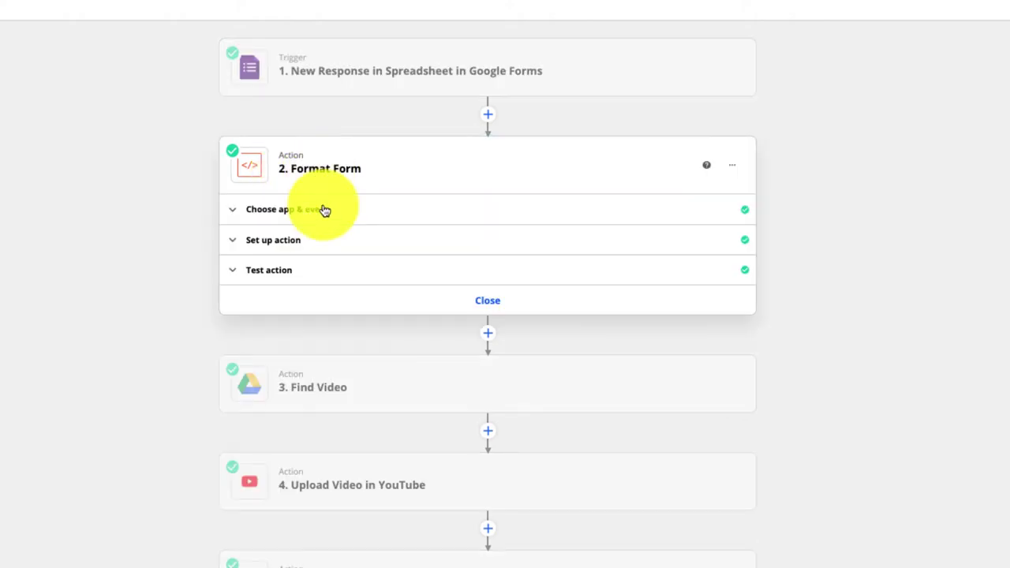
{"action": "left_click", "coordinate": [303, 242]}
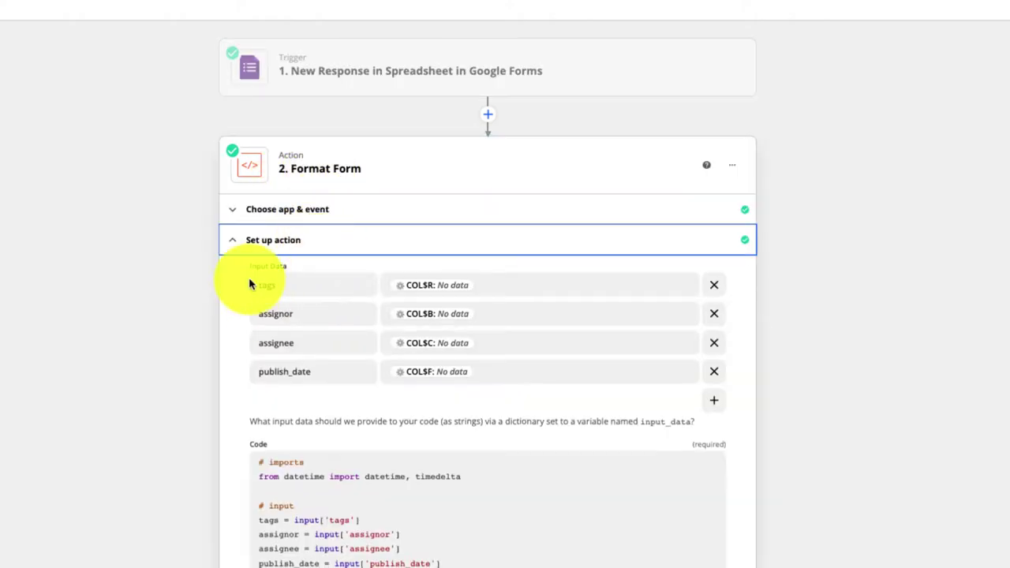
{"action": "scroll", "coordinate": [200, 372], "scroll_direction": "down", "scroll_amount": 2}
{"action": "scroll", "coordinate": [202, 371], "scroll_direction": "down", "scroll_amount": 2}
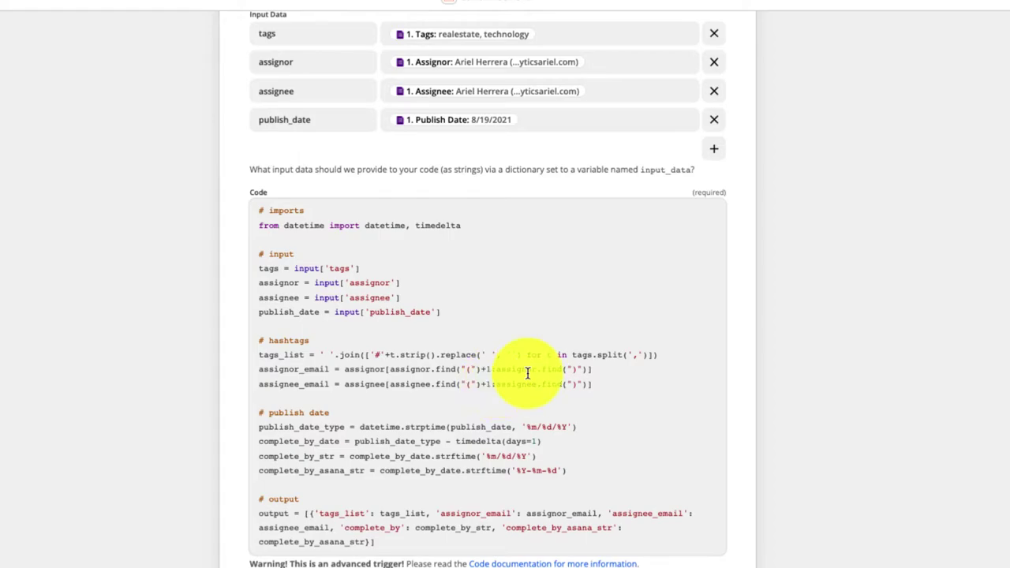
{"action": "scroll", "coordinate": [766, 326], "scroll_direction": "up", "scroll_amount": 4}
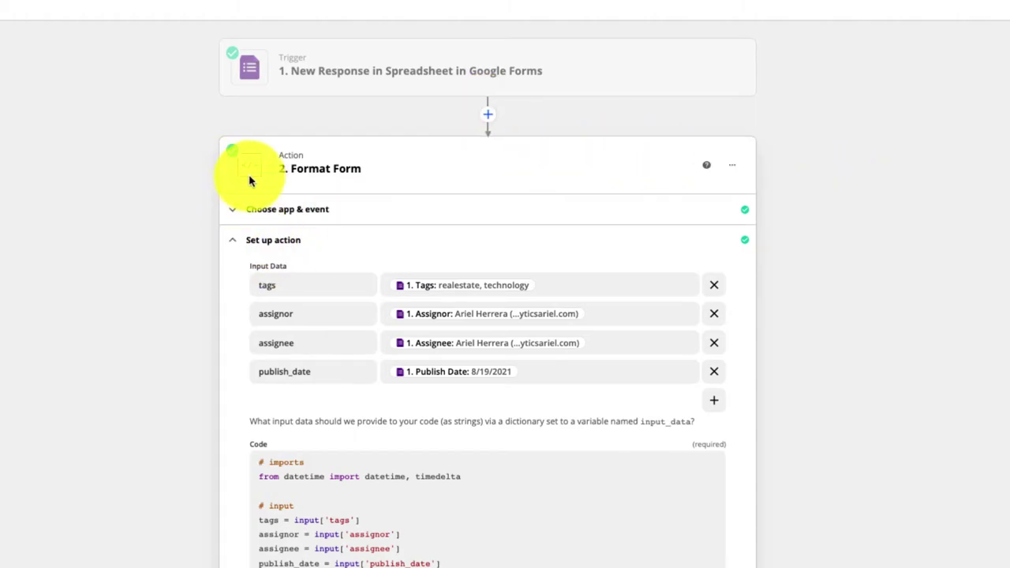
{"action": "scroll", "coordinate": [174, 271], "scroll_direction": "down", "scroll_amount": 10}
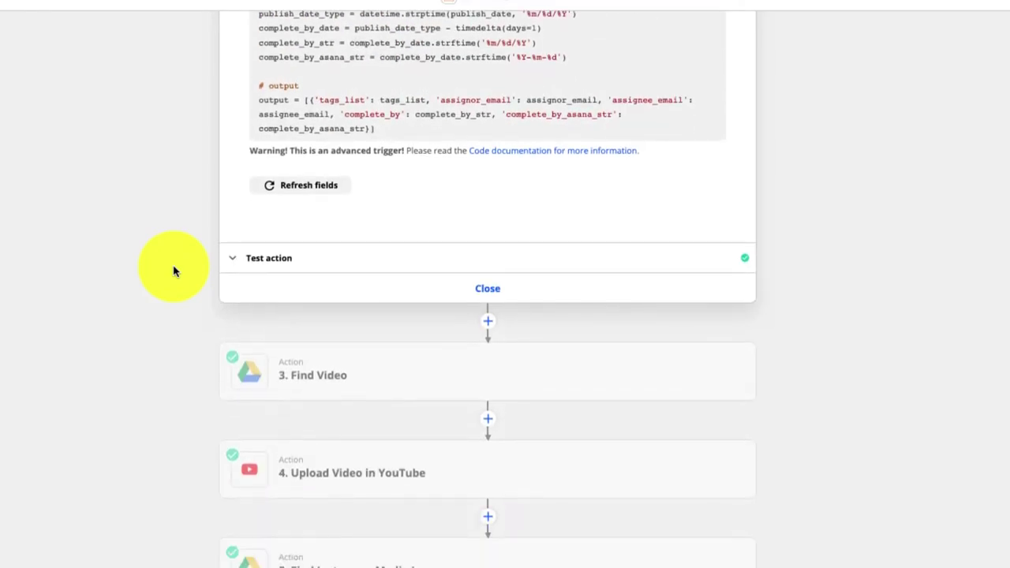
{"action": "scroll", "coordinate": [175, 271], "scroll_direction": "down", "scroll_amount": 1}
{"action": "mouse_move", "coordinate": [357, 103]}
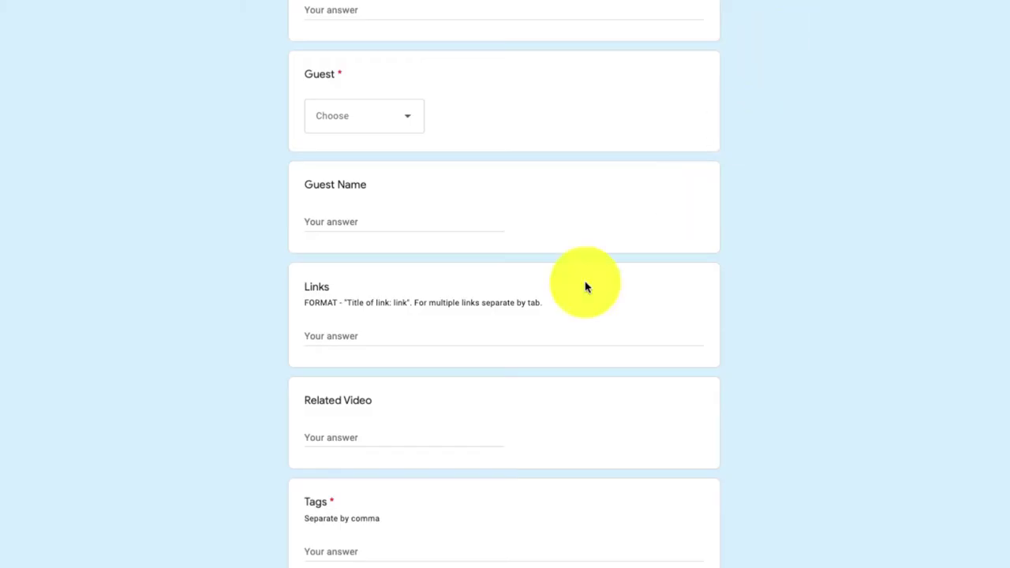
Scroll back up to the form's title and first questions.
{"action": "scroll", "coordinate": [640, 71], "scroll_direction": "up", "scroll_amount": 5}
{"action": "scroll", "coordinate": [641, 77], "scroll_direction": "up", "scroll_amount": 10}
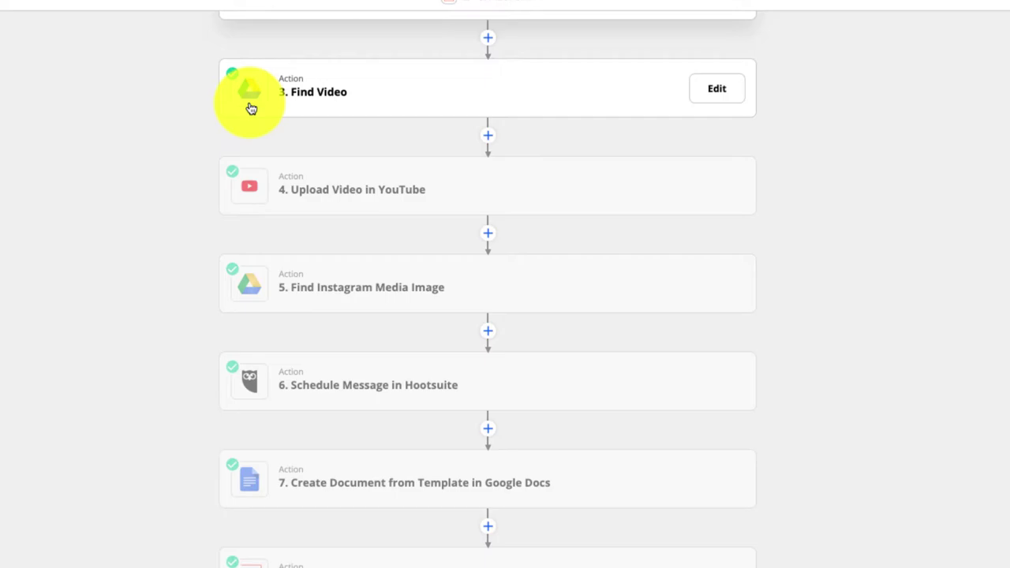
Scroll the zap's step list back up to step 4, Upload Video in YouTube.
{"action": "scroll", "coordinate": [332, 190], "scroll_direction": "down", "scroll_amount": 6}
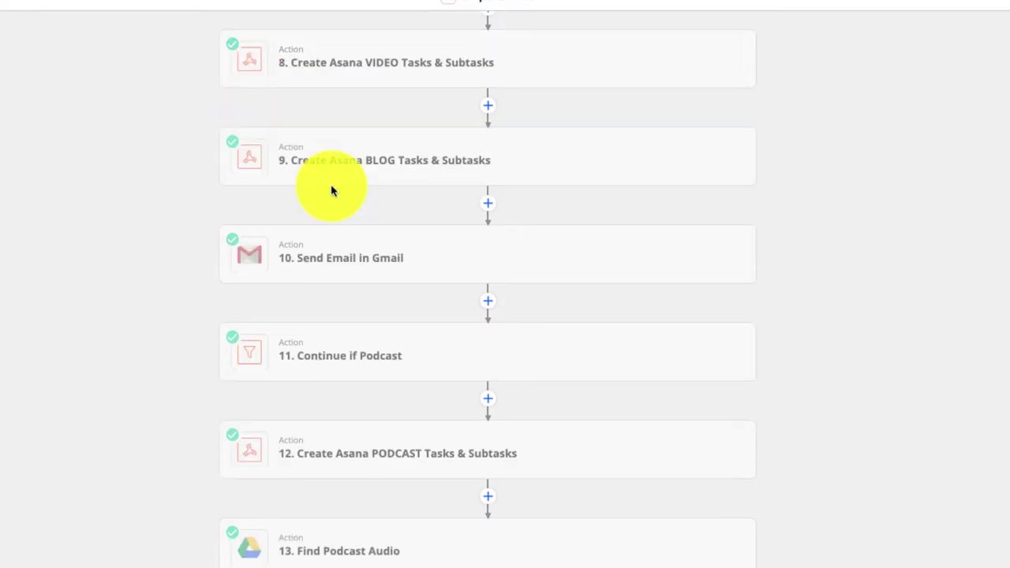
{"action": "scroll", "coordinate": [371, 439], "scroll_direction": "up", "scroll_amount": 6}
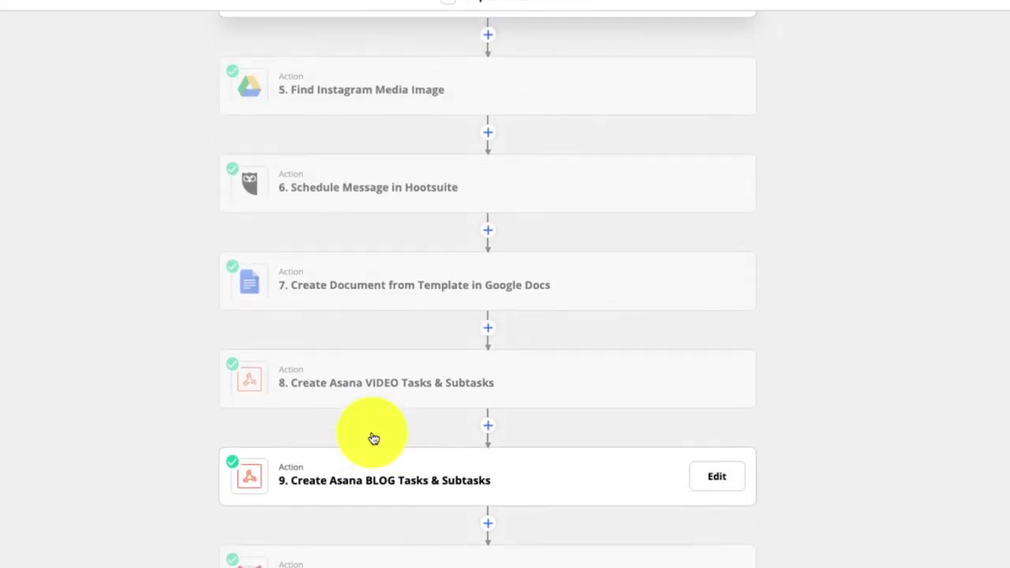
{"action": "scroll", "coordinate": [372, 439], "scroll_direction": "up", "scroll_amount": 4}
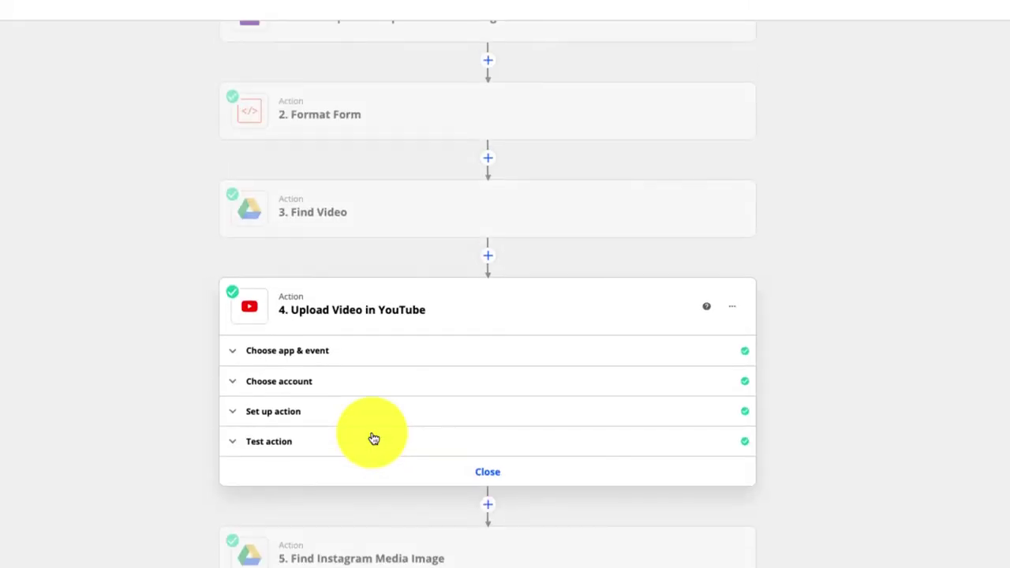
Expand step 4's setup and review its Title, Description, Video and Privacy fields.
{"action": "left_click", "coordinate": [263, 420]}
{"action": "scroll", "coordinate": [147, 563], "scroll_direction": "down", "scroll_amount": 5}
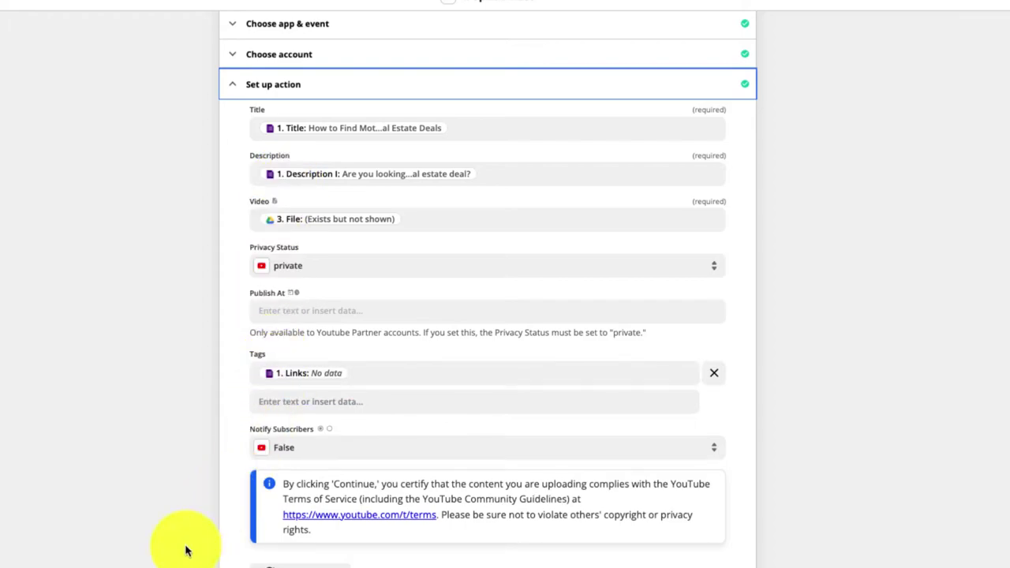
{"action": "scroll", "coordinate": [188, 549], "scroll_direction": "up", "scroll_amount": 3}
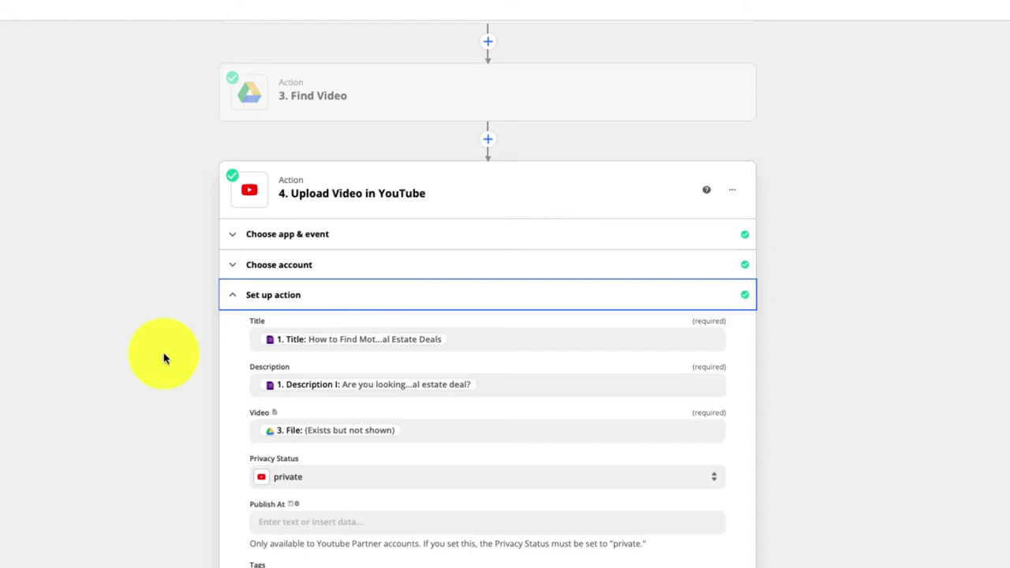
{"action": "scroll", "coordinate": [164, 359], "scroll_direction": "down", "scroll_amount": 15}
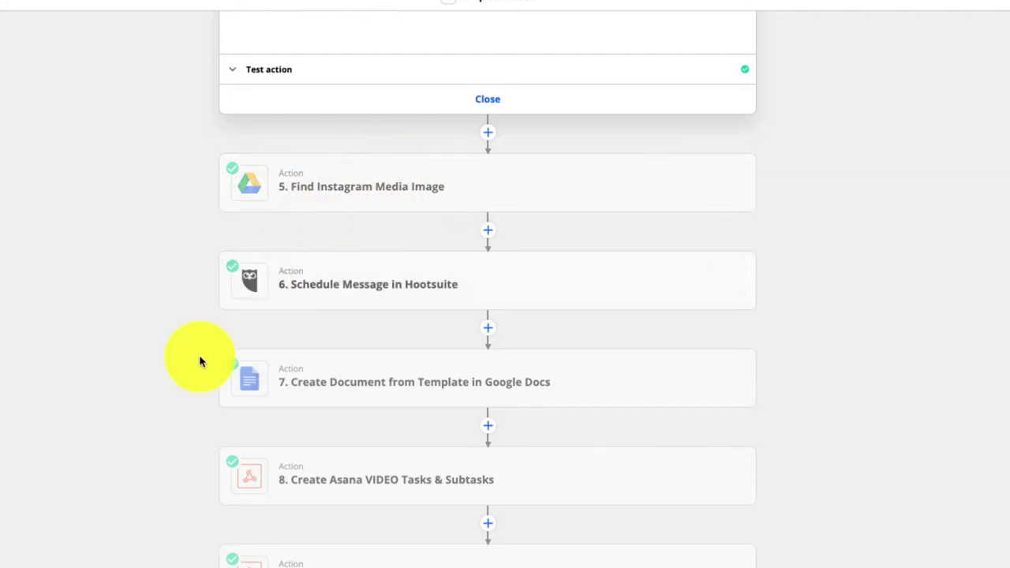
Review step 6 Hootsuite's Media URL, three Social Profiles, post Text and Schedule Time.
{"action": "scroll", "coordinate": [154, 417], "scroll_direction": "down", "scroll_amount": 1}
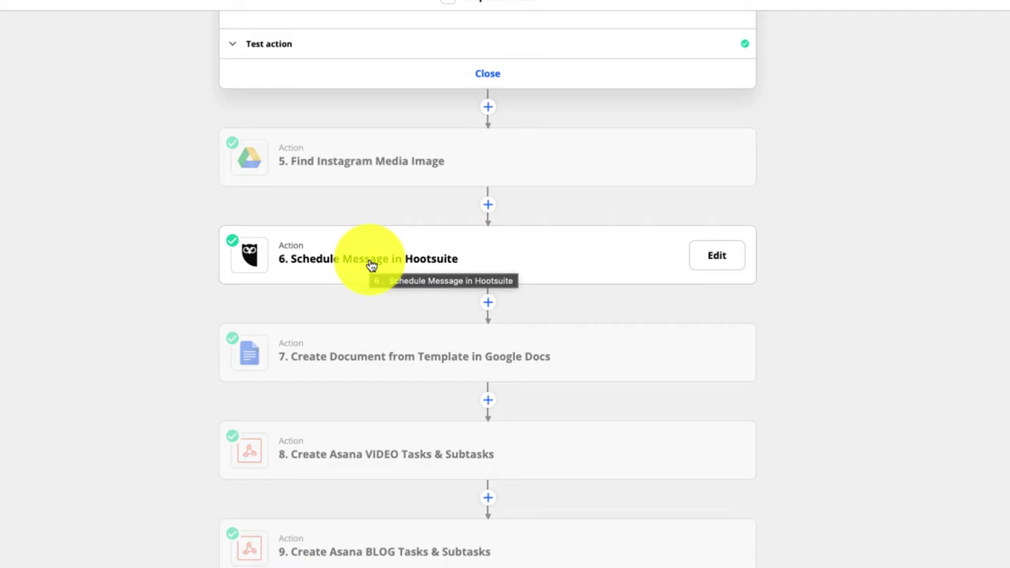
{"action": "scroll", "coordinate": [371, 265], "scroll_direction": "down", "scroll_amount": 5}
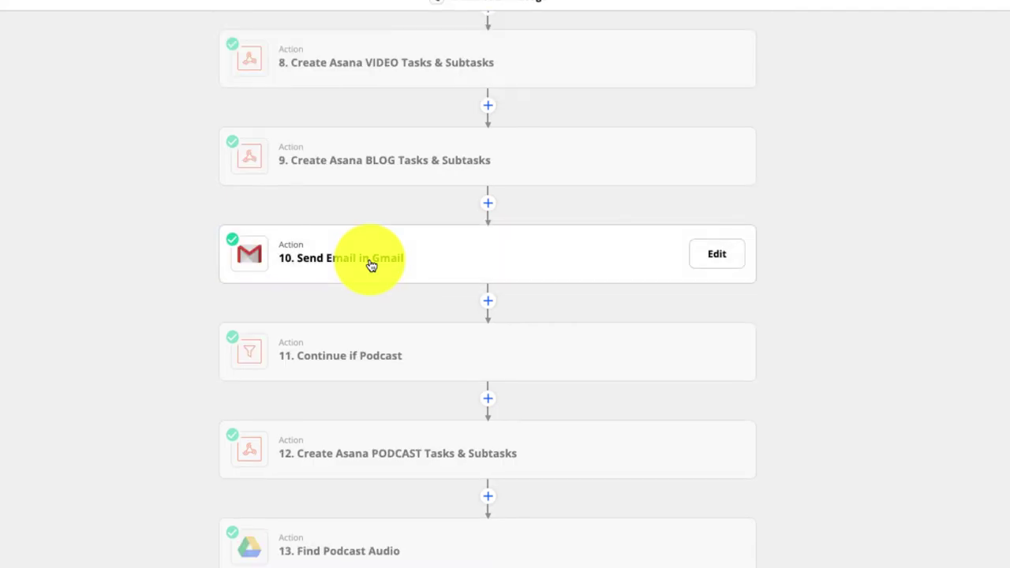
{"action": "scroll", "coordinate": [371, 265], "scroll_direction": "up", "scroll_amount": 5}
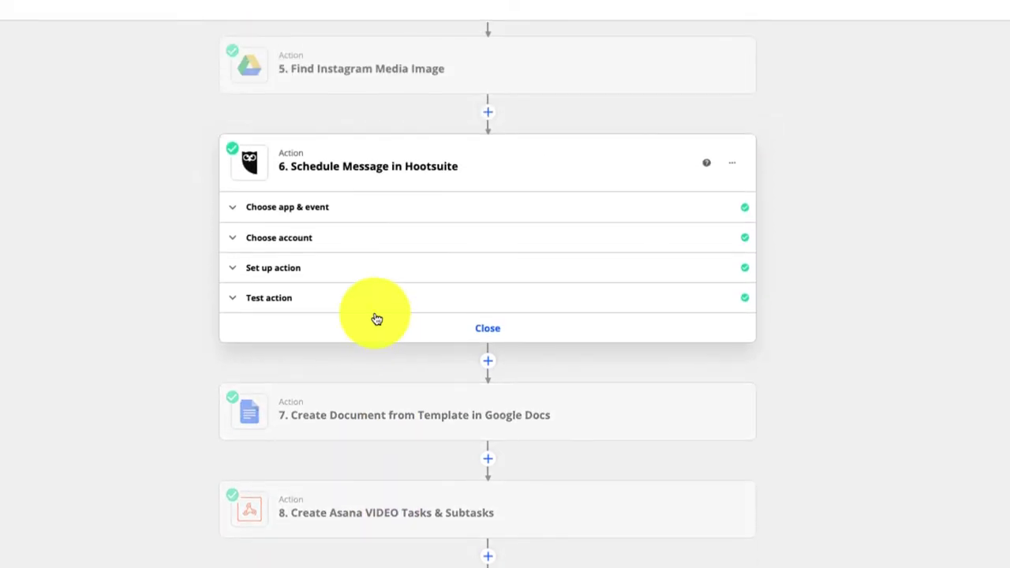
{"action": "left_click", "coordinate": [327, 273]}
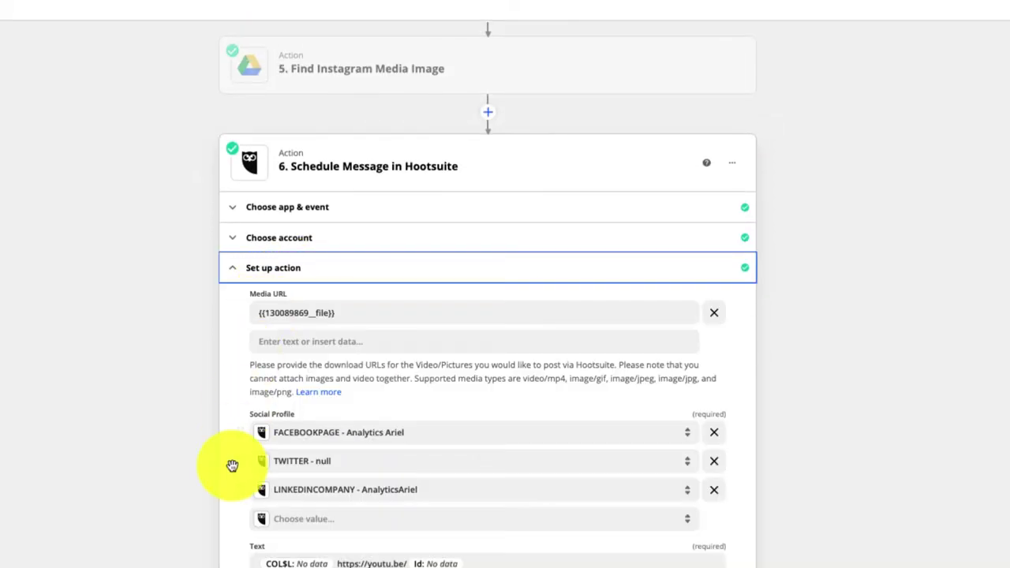
{"action": "scroll", "coordinate": [231, 466], "scroll_direction": "down", "scroll_amount": 2}
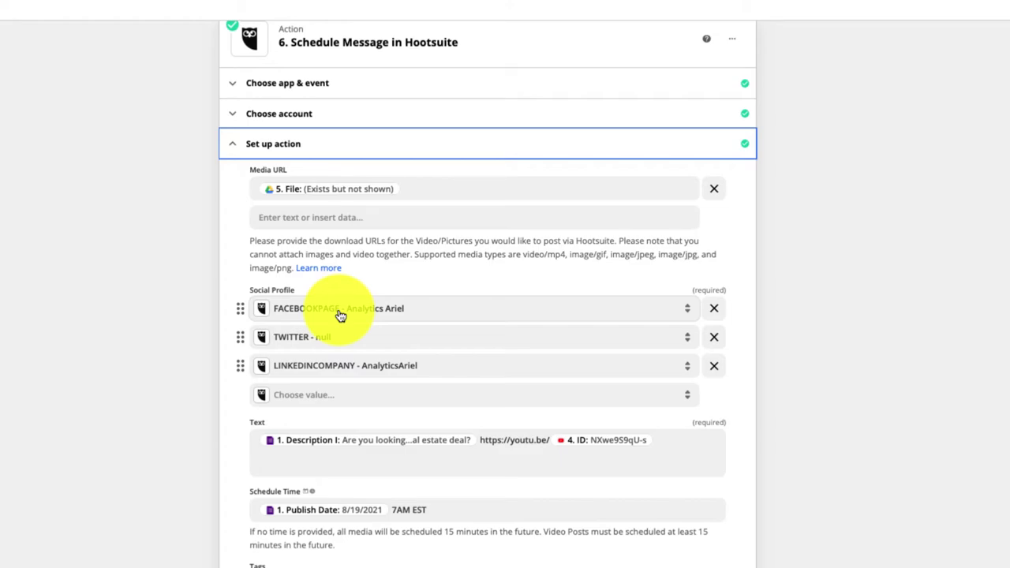
{"action": "scroll", "coordinate": [213, 395], "scroll_direction": "down", "scroll_amount": 2}
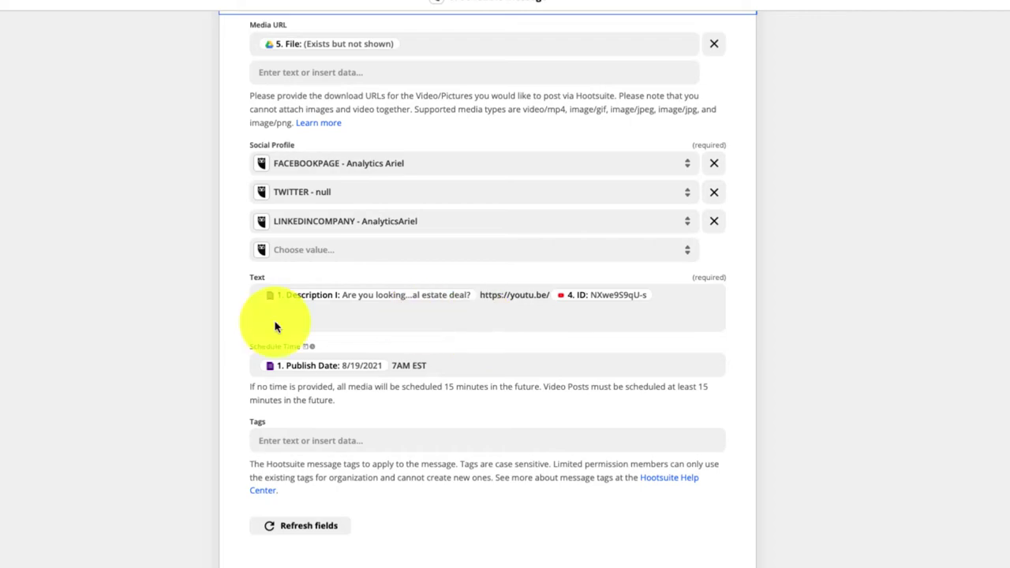
{"action": "scroll", "coordinate": [151, 448], "scroll_direction": "down", "scroll_amount": 1}
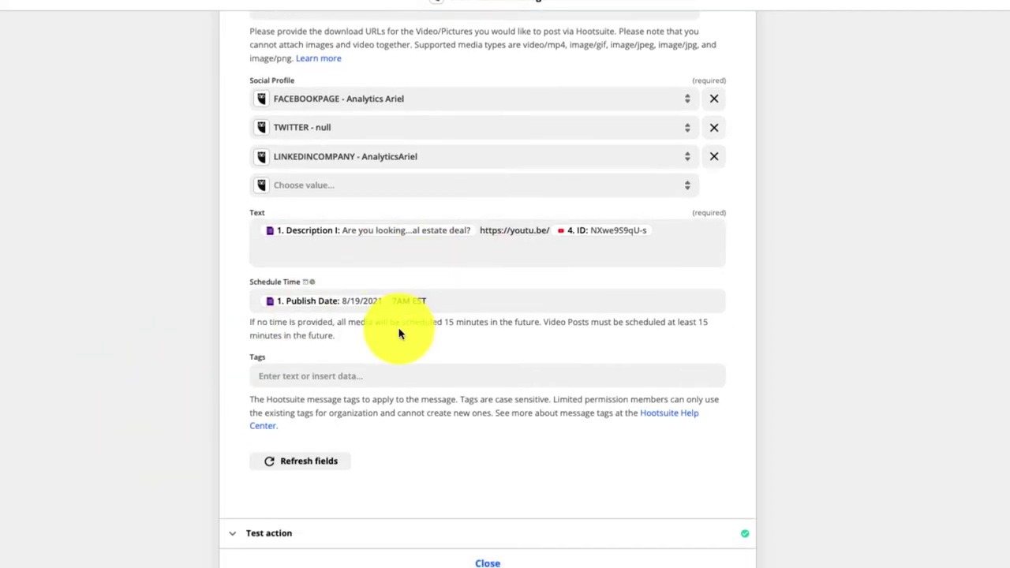
{"action": "scroll", "coordinate": [399, 334], "scroll_direction": "down", "scroll_amount": 7}
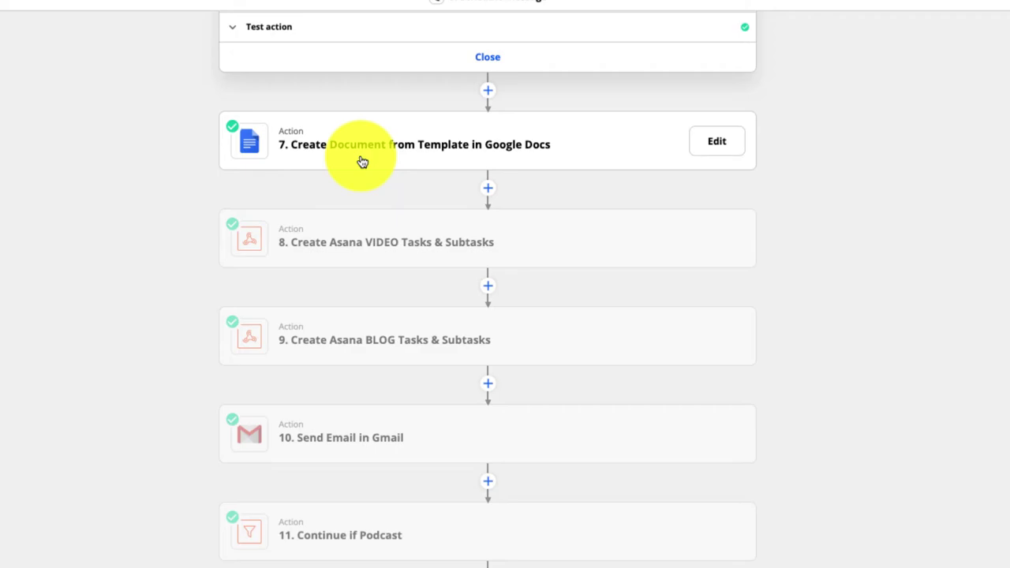
Open step 7 Google Docs setup and review the Meeting Template fields filled from form answers.
{"action": "left_click", "coordinate": [511, 160]}
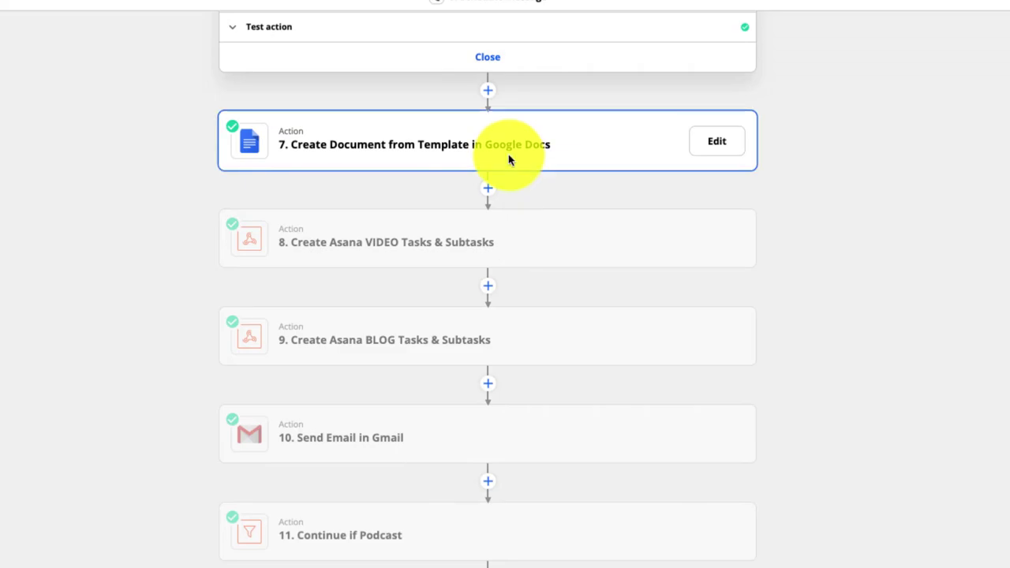
{"action": "scroll", "coordinate": [512, 160], "scroll_direction": "down", "scroll_amount": 2}
{"action": "scroll", "coordinate": [255, 333], "scroll_direction": "up", "scroll_amount": 5}
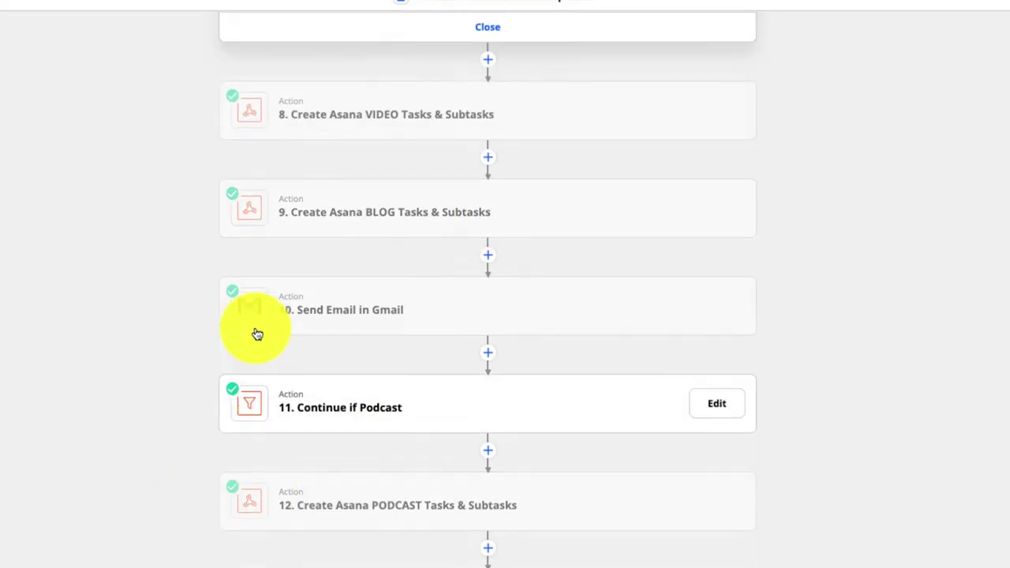
{"action": "left_click", "coordinate": [252, 310]}
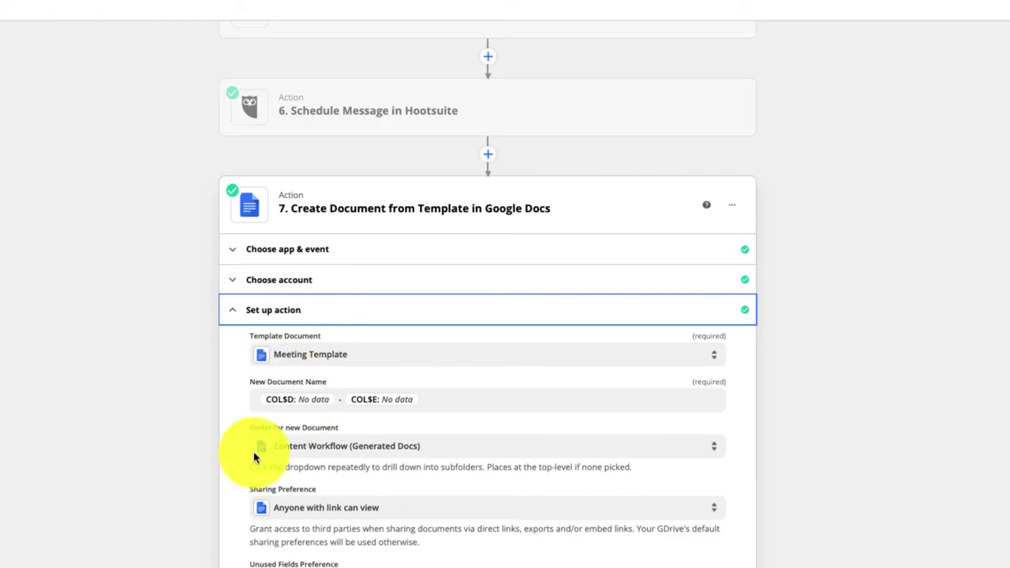
{"action": "scroll", "coordinate": [245, 473], "scroll_direction": "down", "scroll_amount": 3}
{"action": "scroll", "coordinate": [234, 488], "scroll_direction": "down", "scroll_amount": 3}
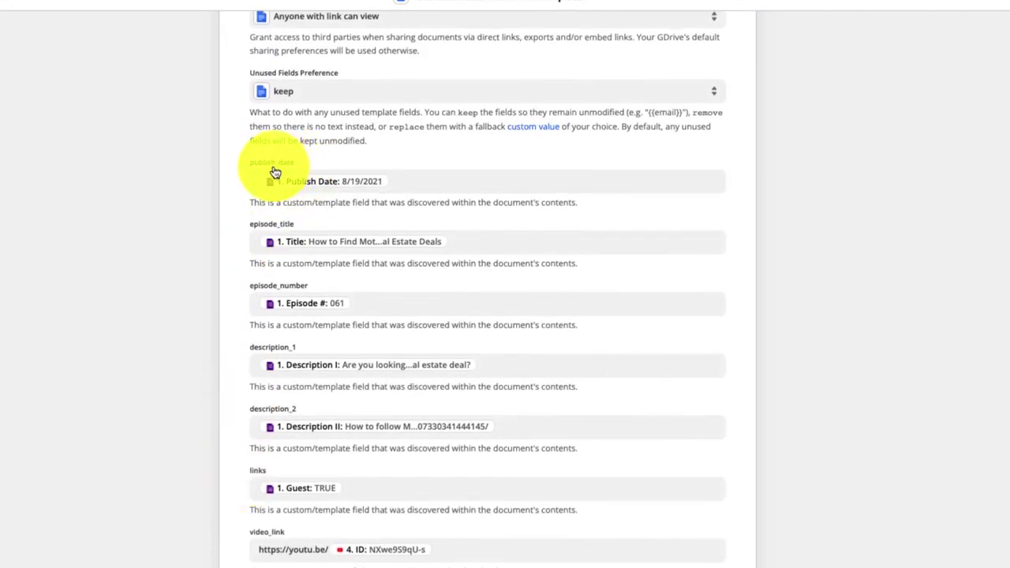
{"action": "scroll", "coordinate": [266, 434], "scroll_direction": "down", "scroll_amount": 2}
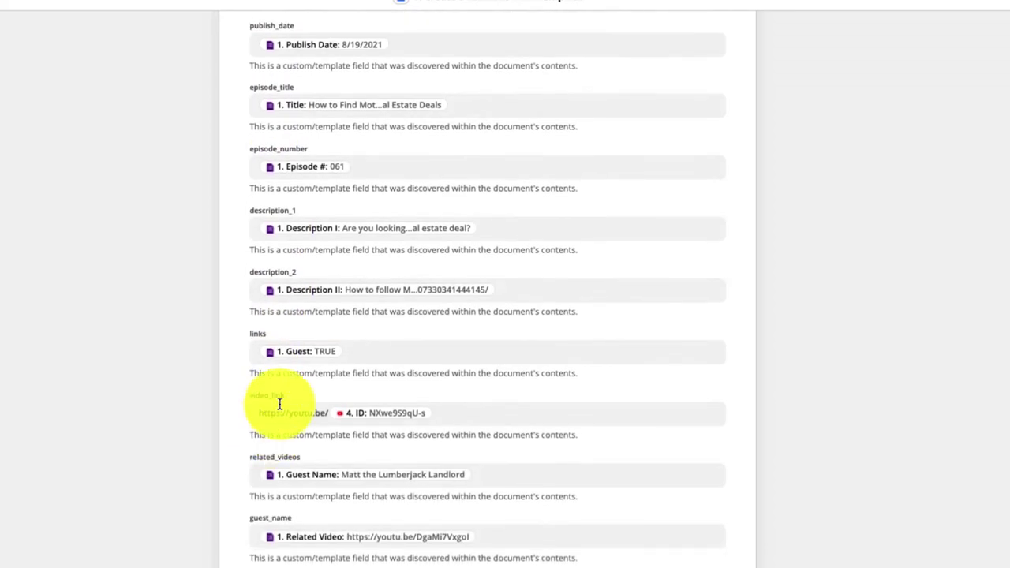
{"action": "scroll", "coordinate": [295, 478], "scroll_direction": "down", "scroll_amount": 1}
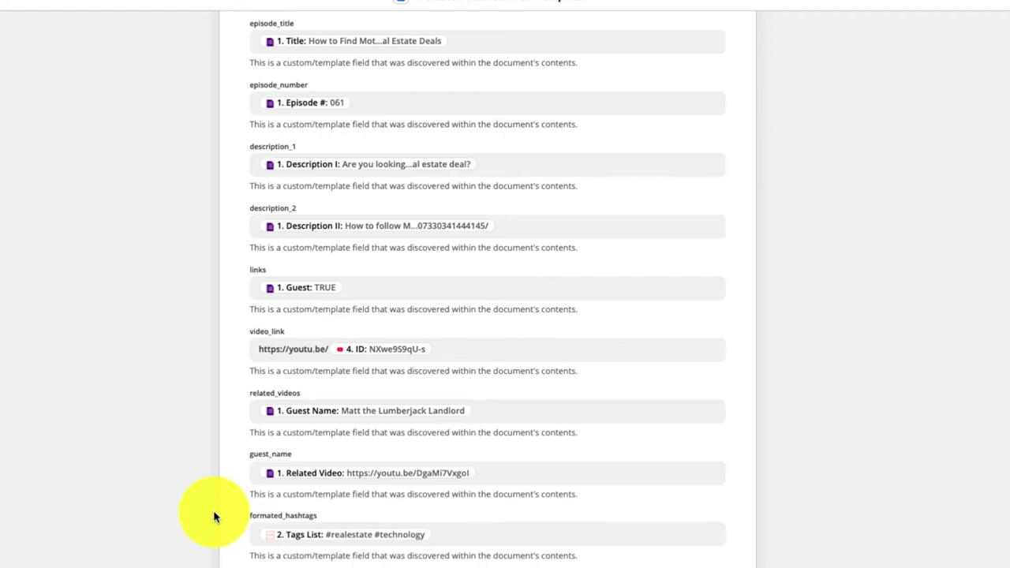
{"action": "scroll", "coordinate": [146, 552], "scroll_direction": "down", "scroll_amount": 10}
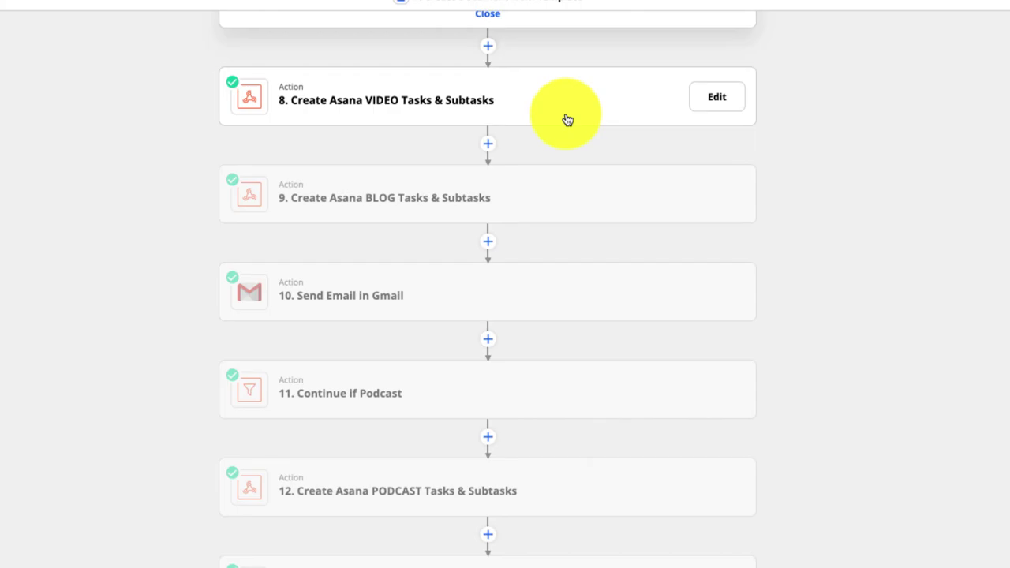
Inspect step 8's Asana request URL and its episode, title, assignee and due-date query parameters.
{"action": "left_click", "coordinate": [568, 120]}
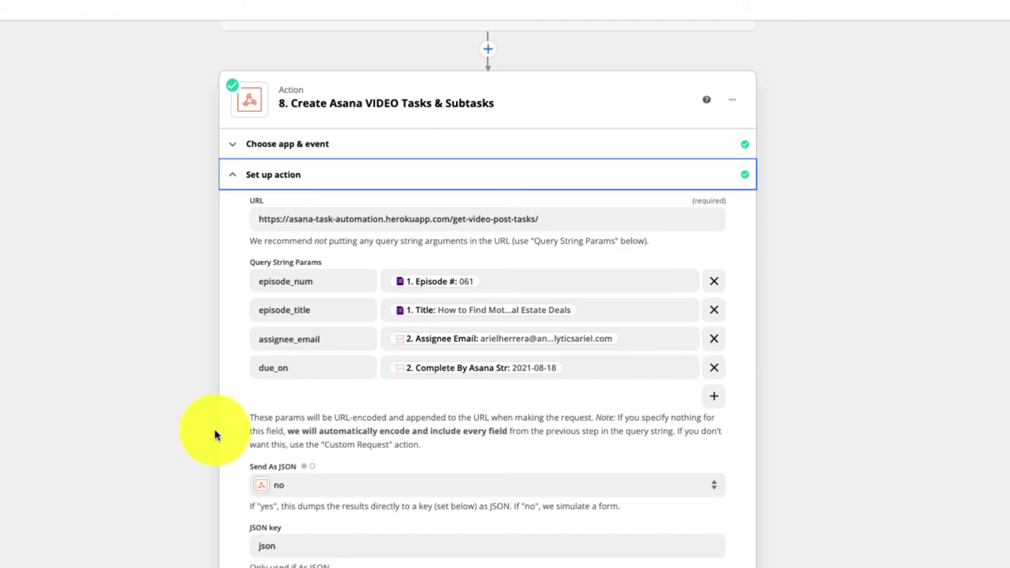
{"action": "scroll", "coordinate": [215, 435], "scroll_direction": "down", "scroll_amount": 10}
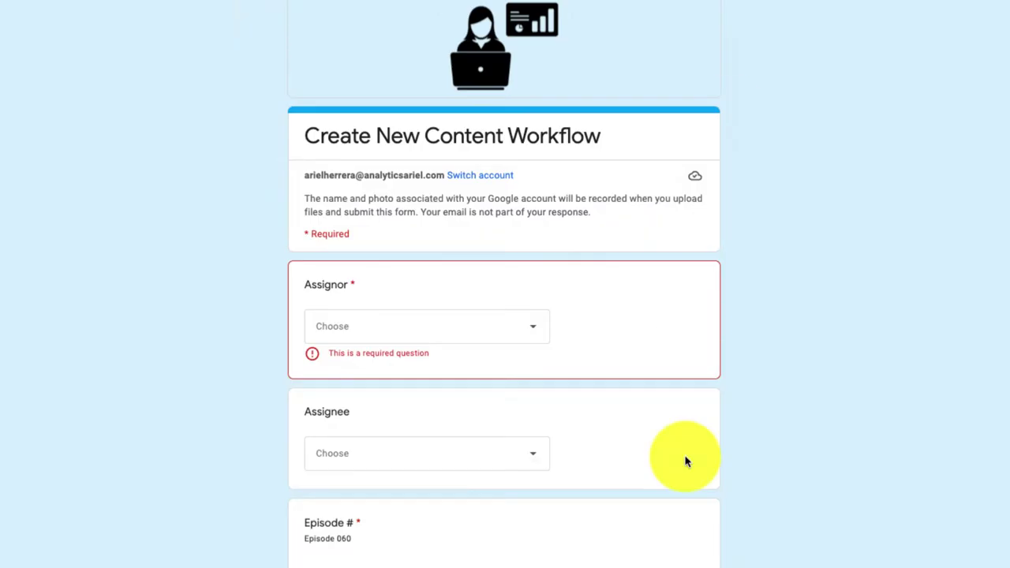
Scroll the Create New Content Workflow form down to its Guest questions and back up.
{"action": "scroll", "coordinate": [684, 474], "scroll_direction": "down", "scroll_amount": 10}
{"action": "scroll", "coordinate": [616, 465], "scroll_direction": "up", "scroll_amount": 1}
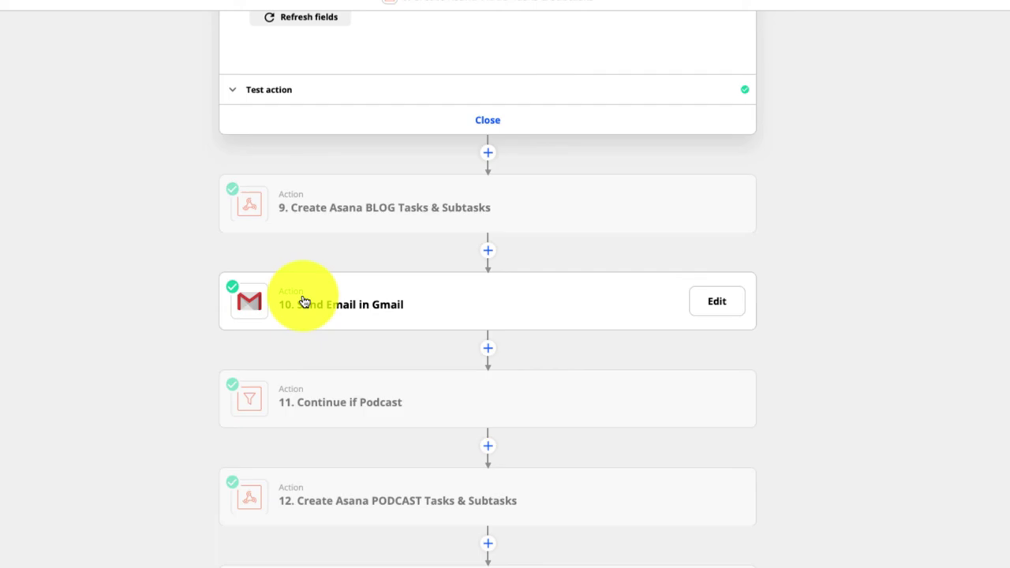
{"action": "scroll", "coordinate": [341, 448], "scroll_direction": "down", "scroll_amount": 1}
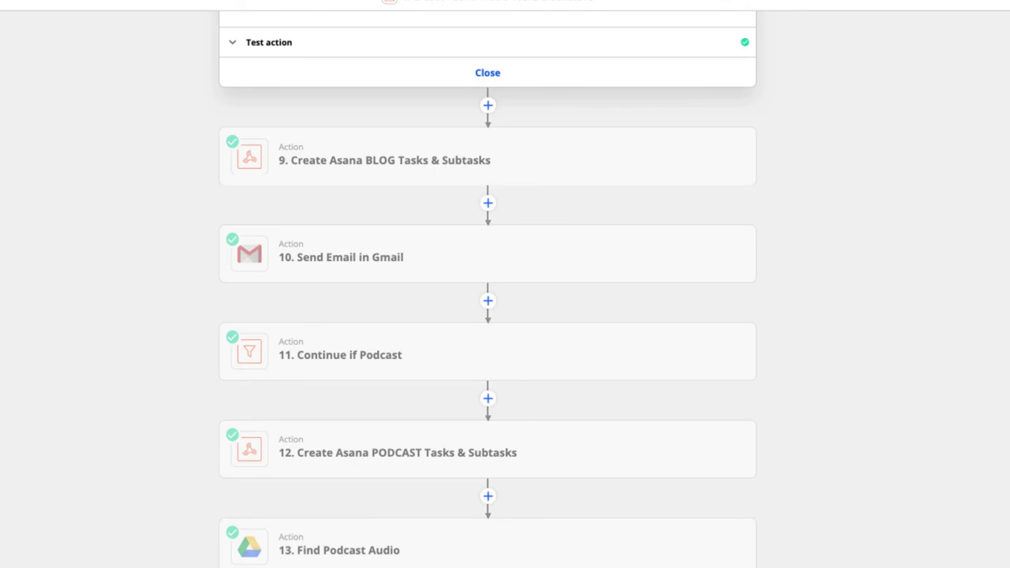
{"action": "scroll", "coordinate": [418, 482], "scroll_direction": "down", "scroll_amount": 3}
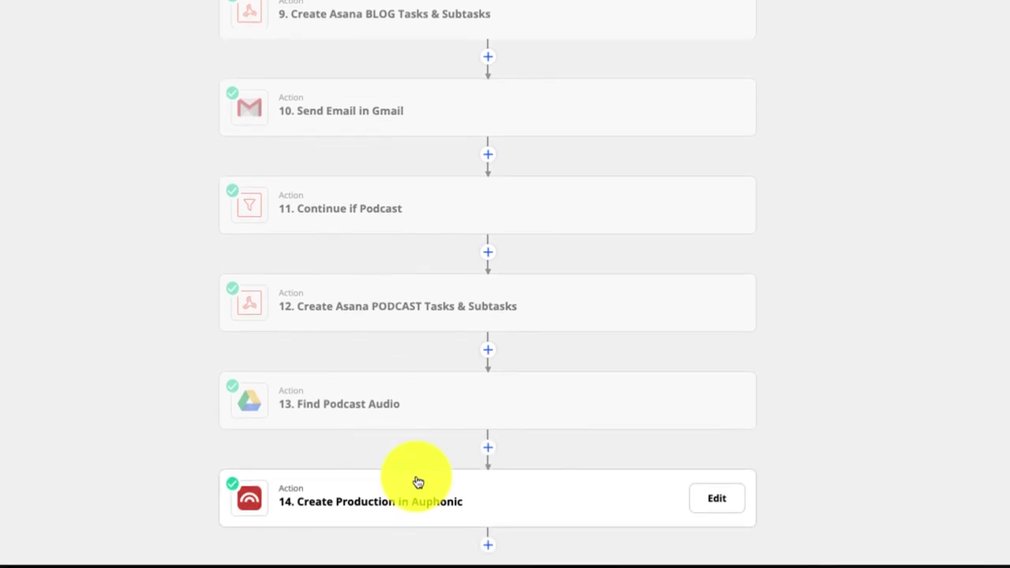